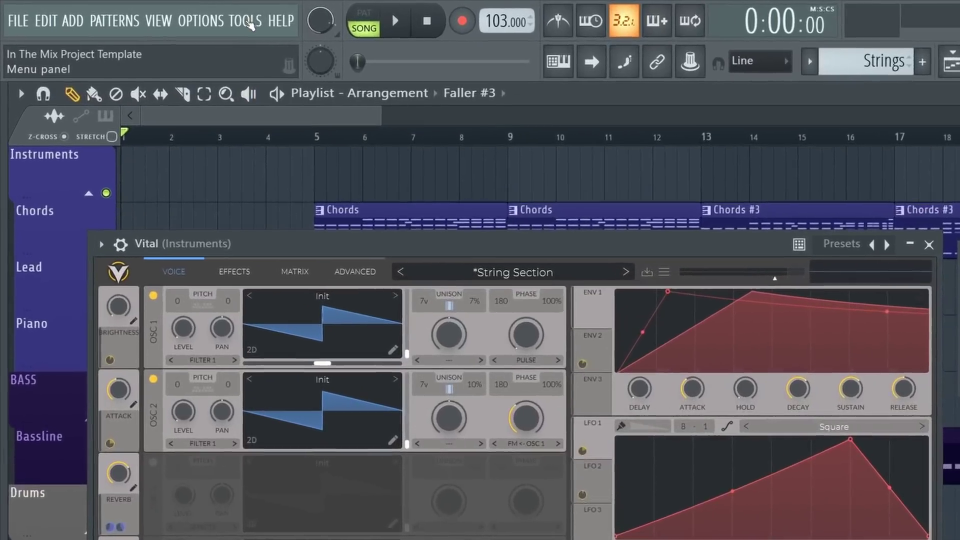
Dump the last 5 minutes of the score log into the Strings pattern and open Vital's notes in the piano roll.
{"action": "left_click", "coordinate": [163, 14]}
{"action": "mouse_move", "coordinate": [436, 271]}
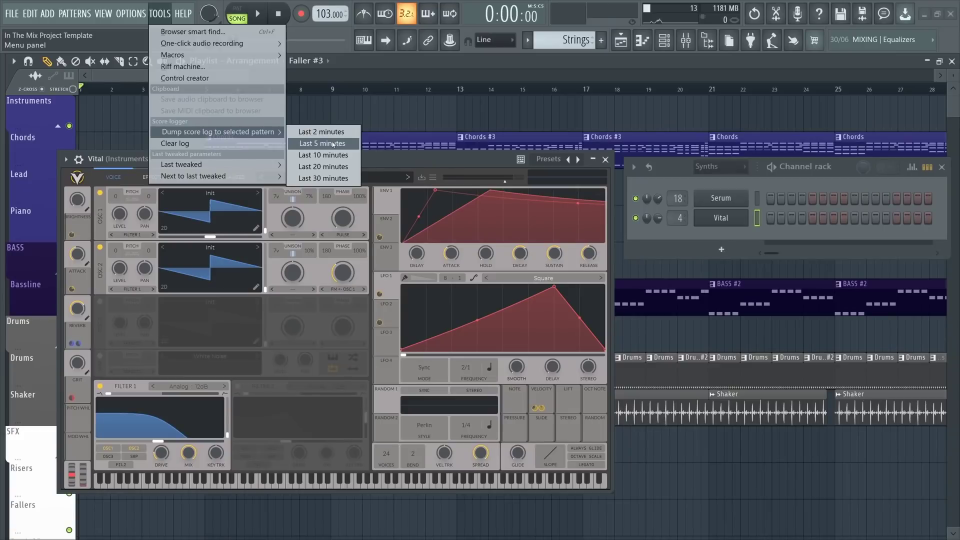
{"action": "left_click", "coordinate": [322, 144]}
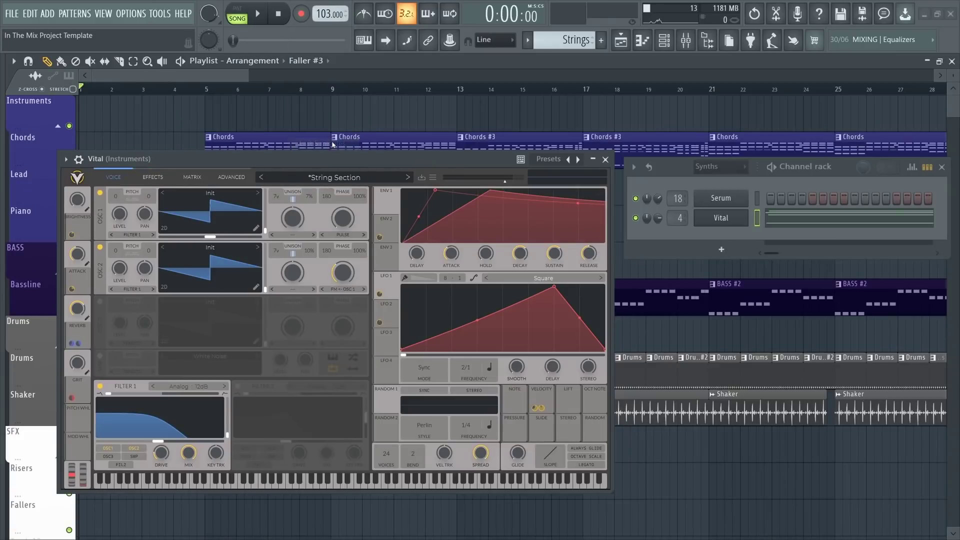
{"action": "left_click", "coordinate": [733, 223]}
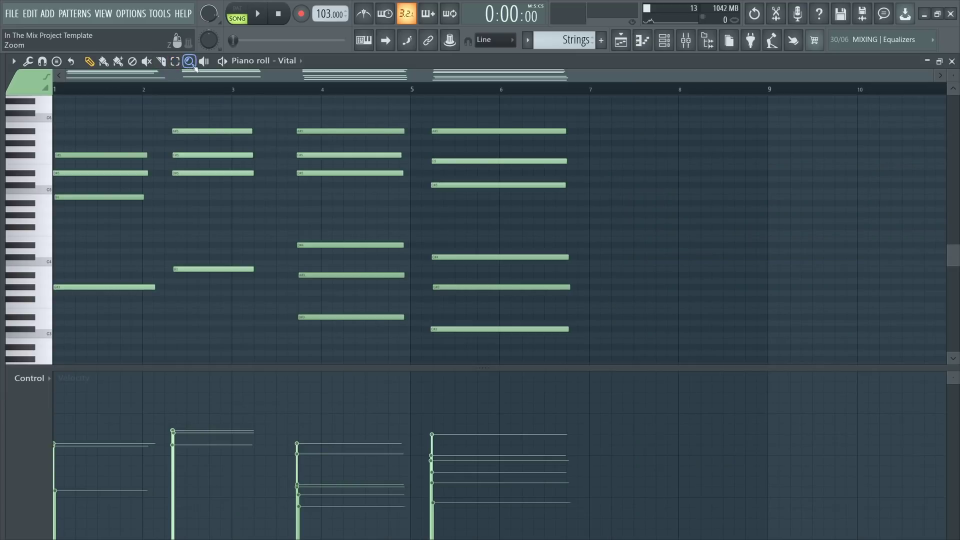
Audition the four captured chords one after another with the Playback tool and switch back to the Draw tool.
{"action": "left_click", "coordinate": [97, 145]}
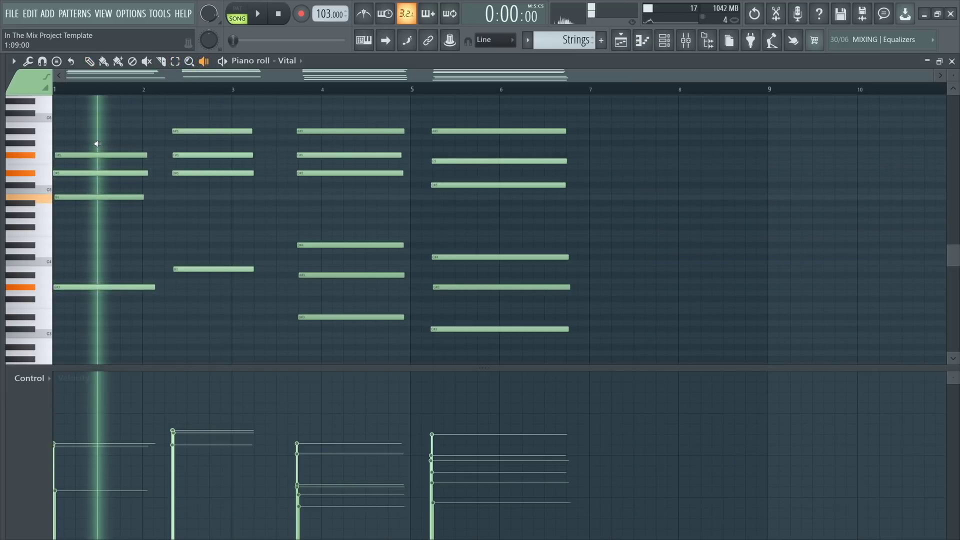
{"action": "left_click", "coordinate": [220, 155]}
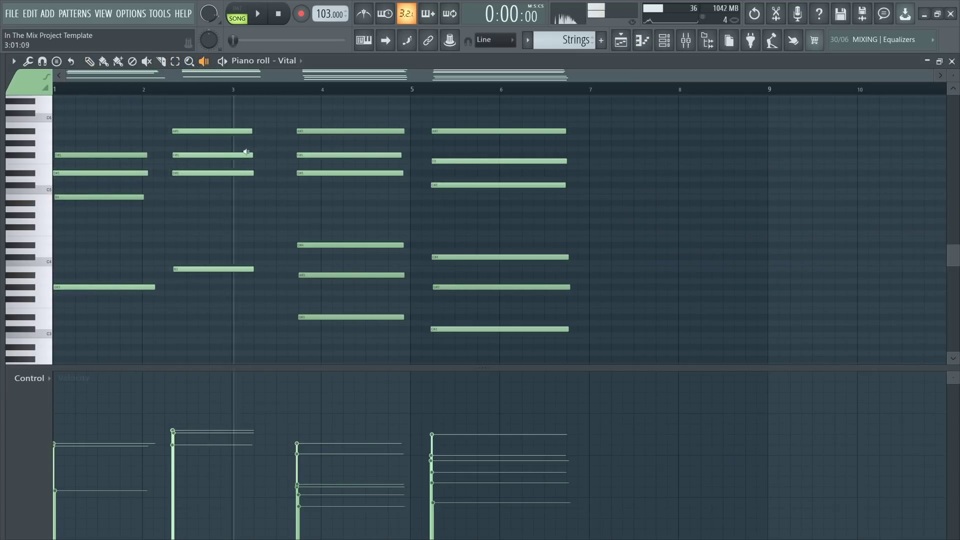
{"action": "left_click", "coordinate": [359, 160]}
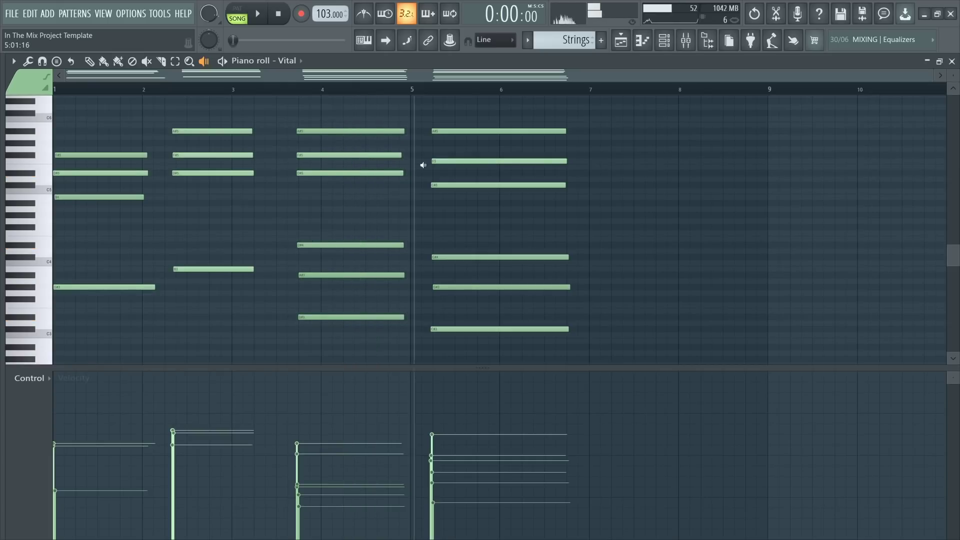
{"action": "left_click", "coordinate": [470, 161]}
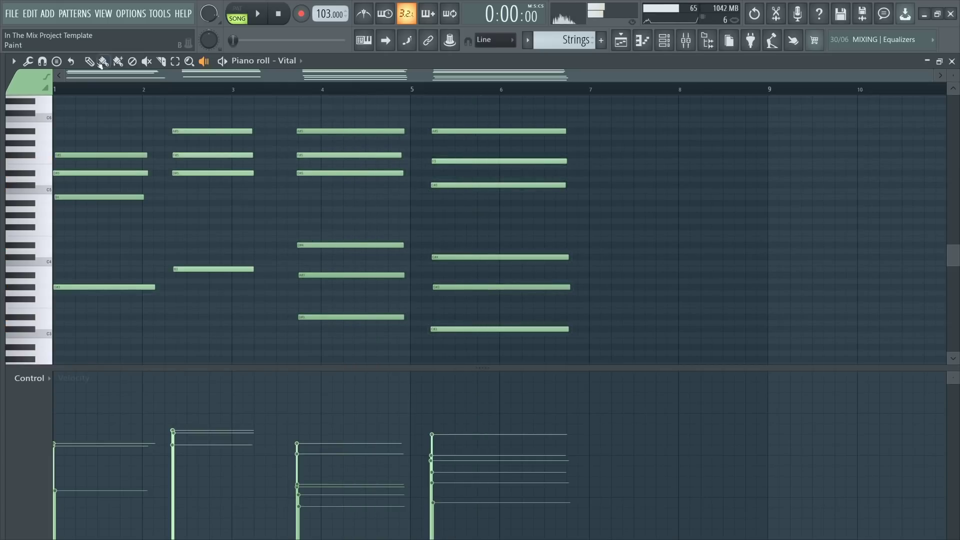
{"action": "key", "text": "p"}
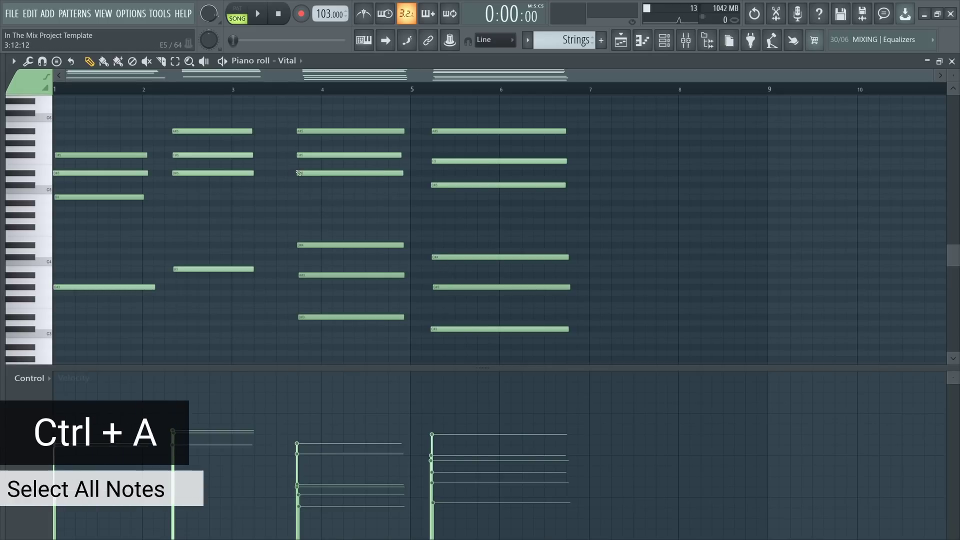
Select all notes in the piano roll and quick-quantize them to the grid.
{"action": "key", "text": "ctrl+a"}
{"action": "mouse_move", "coordinate": [234, 174]}
{"action": "left_mouse_down"}
{"action": "mouse_move", "coordinate": [301, 178]}
{"action": "mouse_move", "coordinate": [235, 179]}
{"action": "left_mouse_up"}
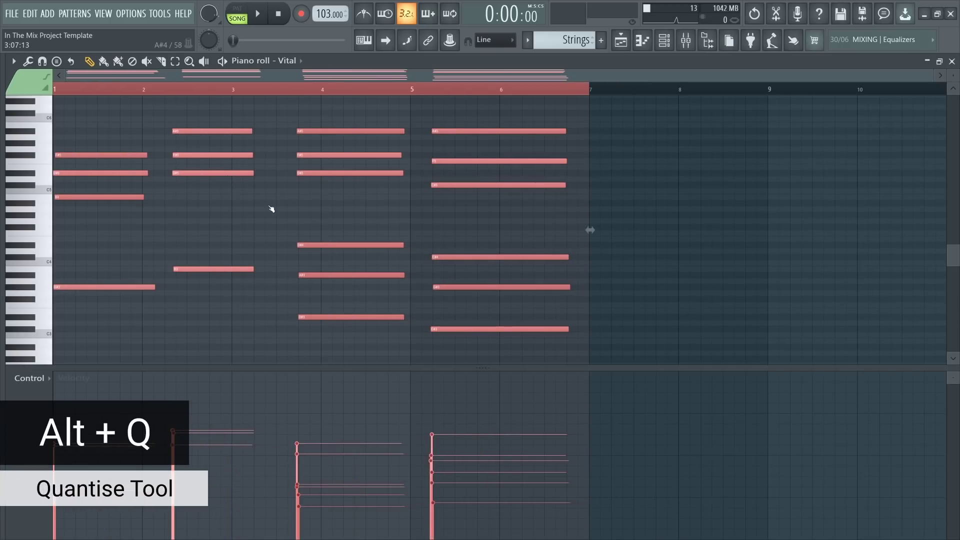
{"action": "key", "text": "alt+q"}
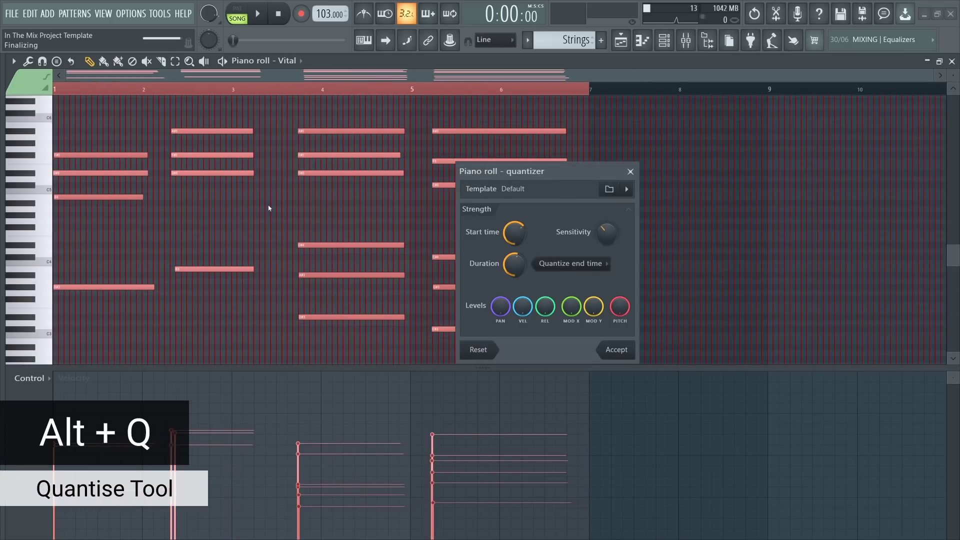
{"action": "left_click", "coordinate": [631, 172]}
{"action": "key", "text": "ctrl+q"}
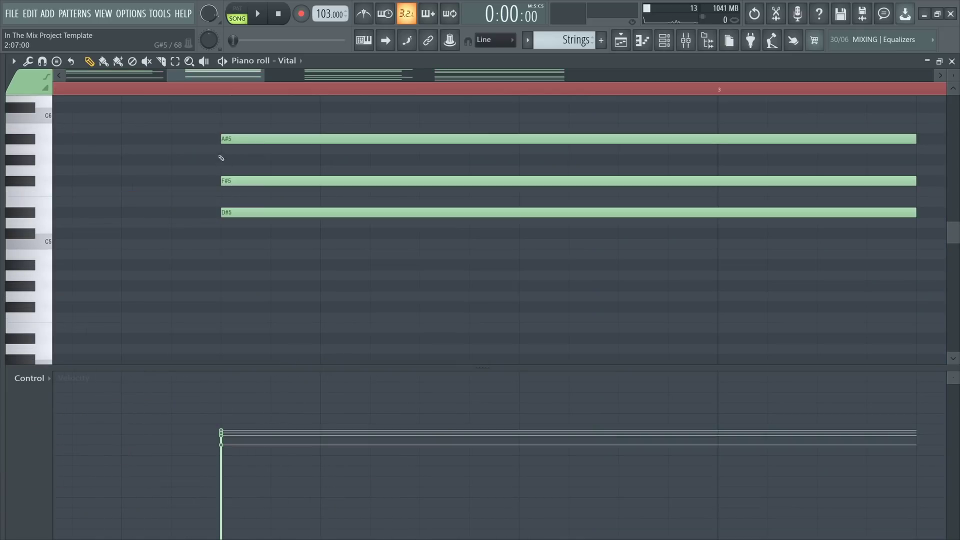
Enable the piano roll editing option that allows resizing notes from the left.
{"action": "left_click", "coordinate": [13, 61]}
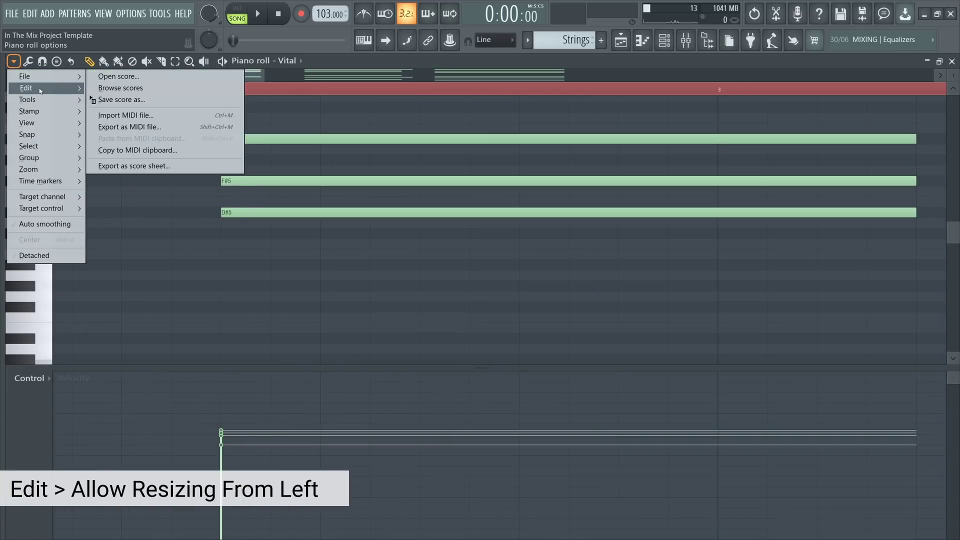
{"action": "mouse_move", "coordinate": [30, 88]}
{"action": "left_click", "coordinate": [180, 259]}
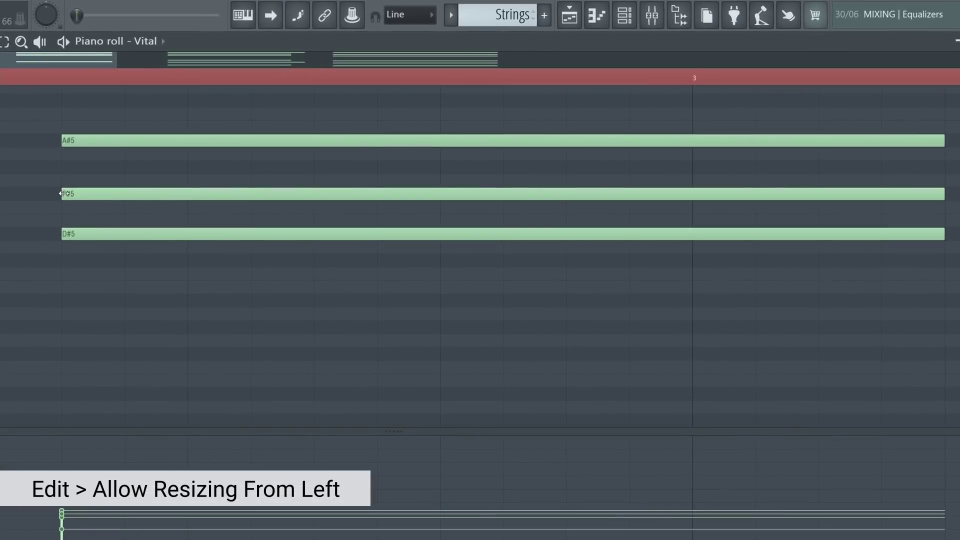
Try shortening the F#5 note to a length of 0:12:00 from its end, and undo the resize.
{"action": "mouse_move", "coordinate": [63, 193]}
{"action": "left_mouse_down"}
{"action": "mouse_move", "coordinate": [124, 195]}
{"action": "mouse_move", "coordinate": [67, 195]}
{"action": "left_mouse_up"}
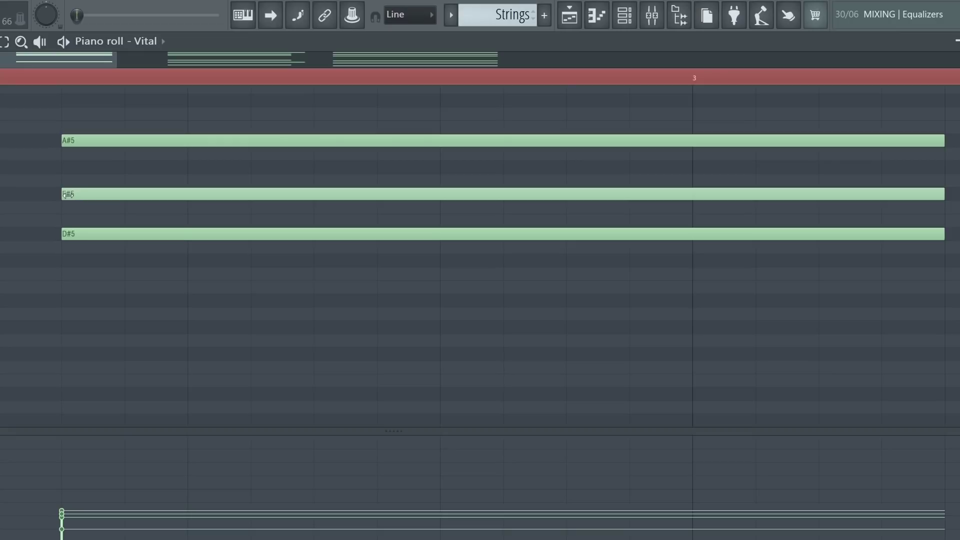
{"action": "mouse_move", "coordinate": [938, 190]}
{"action": "left_mouse_down"}
{"action": "mouse_move", "coordinate": [593, 197]}
{"action": "mouse_move", "coordinate": [940, 198]}
{"action": "left_mouse_up"}
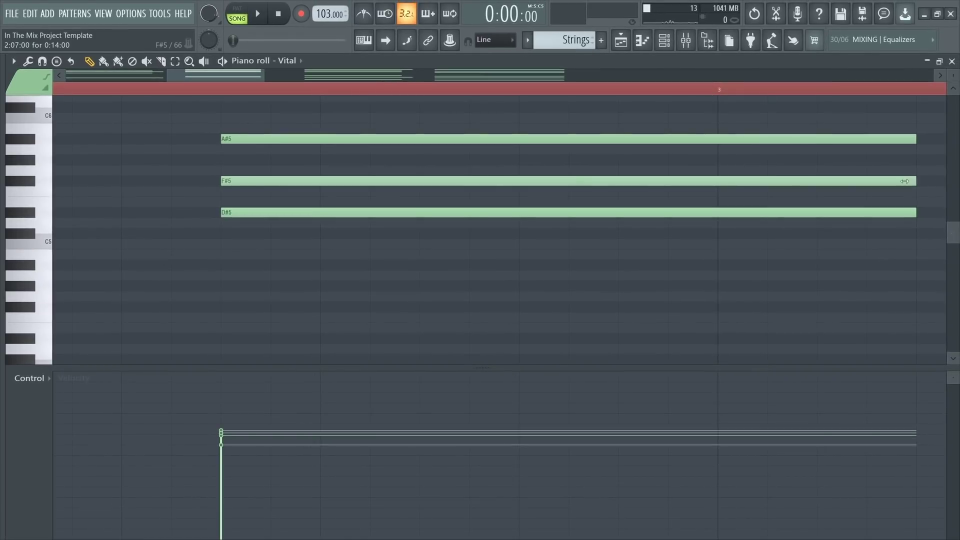
{"action": "left_click_drag", "start_coordinate": [905, 181], "coordinate": [817, 181]}
{"action": "mouse_move", "coordinate": [697, 181]}
{"action": "left_mouse_down"}
{"action": "mouse_move", "coordinate": [782, 188]}
{"action": "mouse_move", "coordinate": [705, 184]}
{"action": "left_mouse_up"}
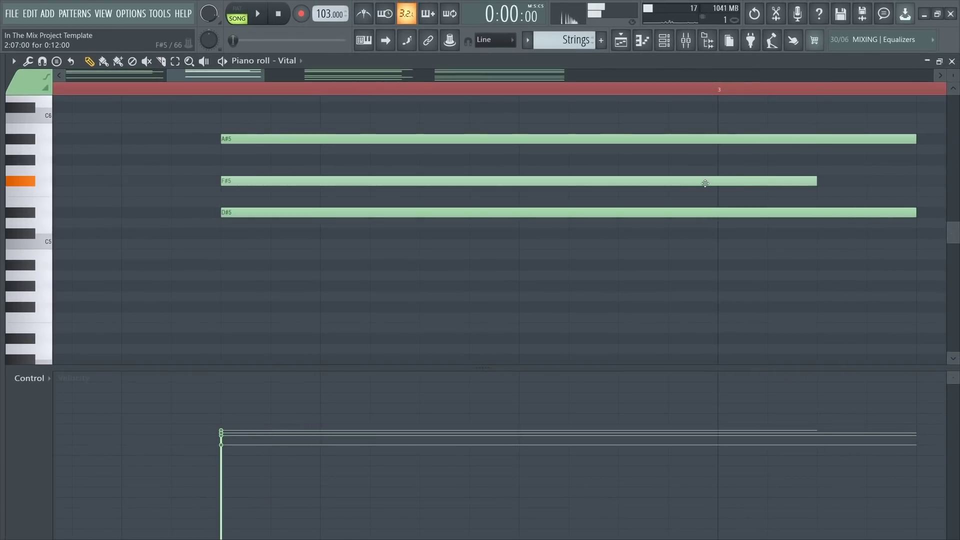
{"action": "key", "text": "ctrl+z"}
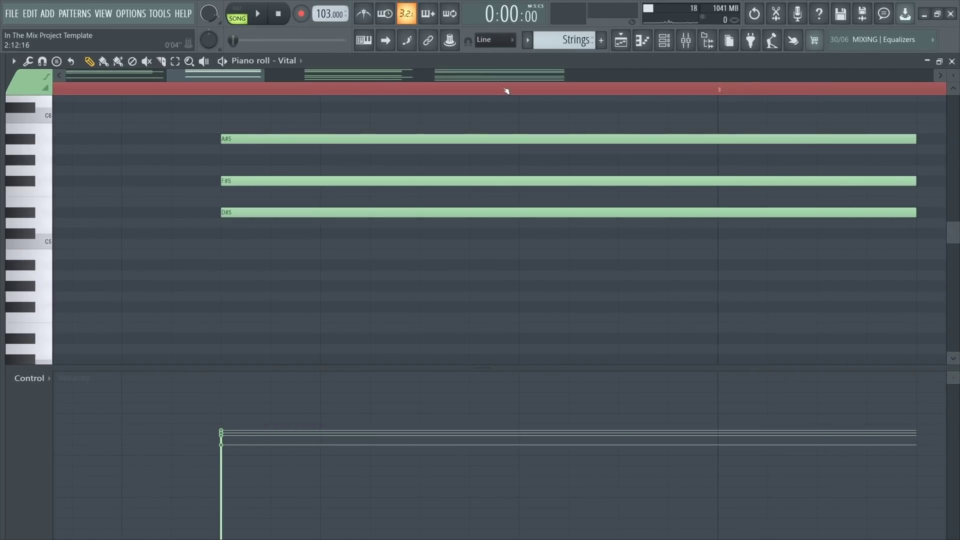
Bring up the prompt for what to record to view its options, and dismiss it without choosing one.
{"action": "scroll", "coordinate": [507, 90], "scroll_direction": "down", "scroll_amount": 5}
{"action": "scroll", "coordinate": [317, 163], "scroll_direction": "down", "scroll_amount": 1}
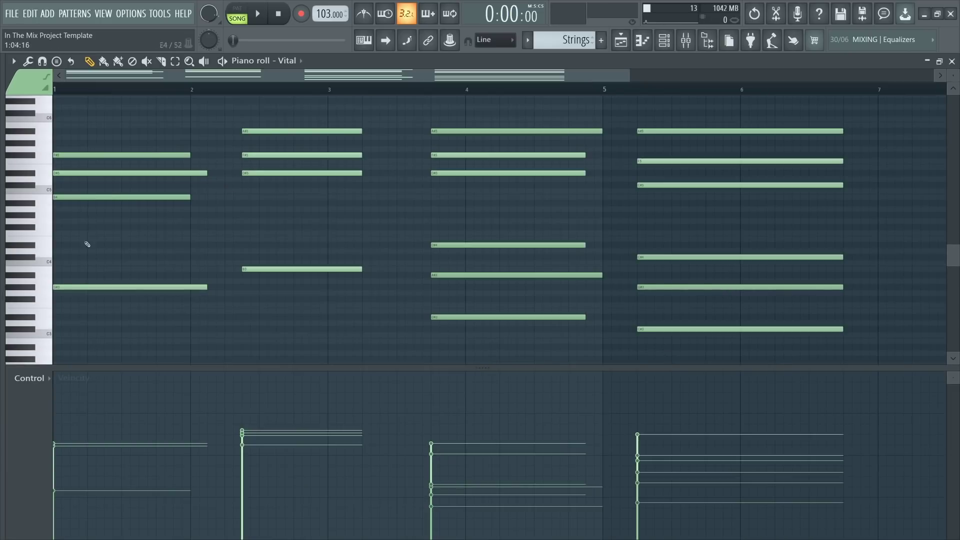
{"action": "key", "text": "r"}
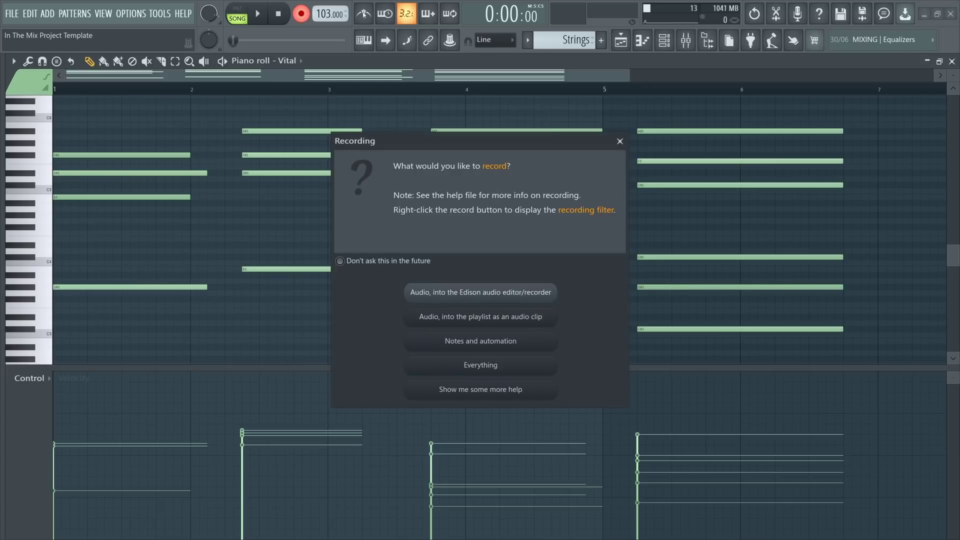
{"action": "left_click", "coordinate": [620, 141]}
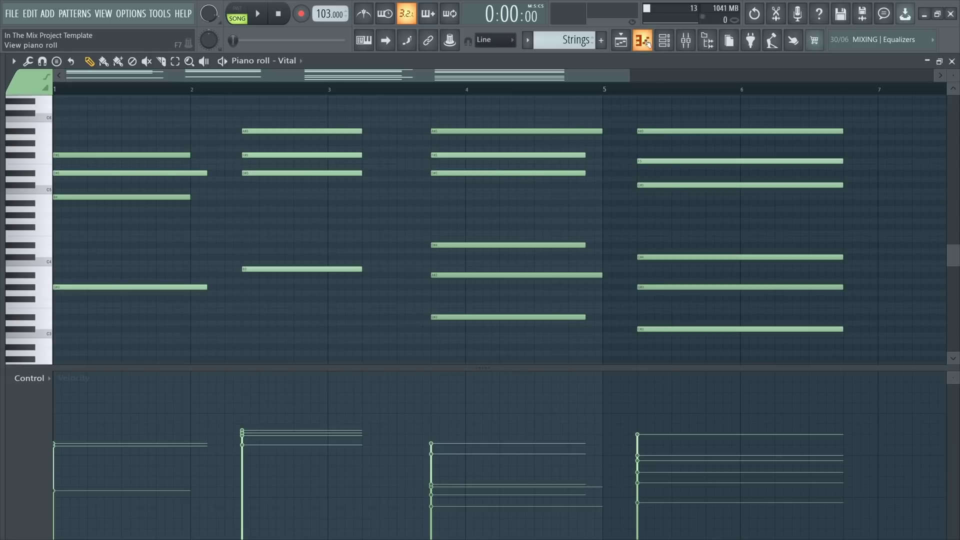
Switch to the playlist, select the empty bars 1 to 4, and play them with the metronome on before stopping.
{"action": "key", "text": "F5"}
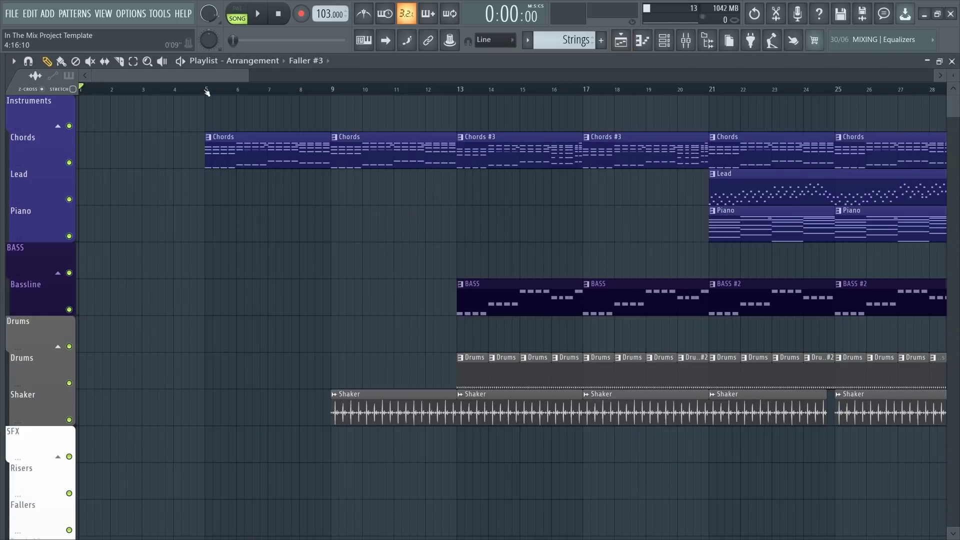
{"action": "left_click_drag", "start_coordinate": [206, 92], "coordinate": [80, 92]}
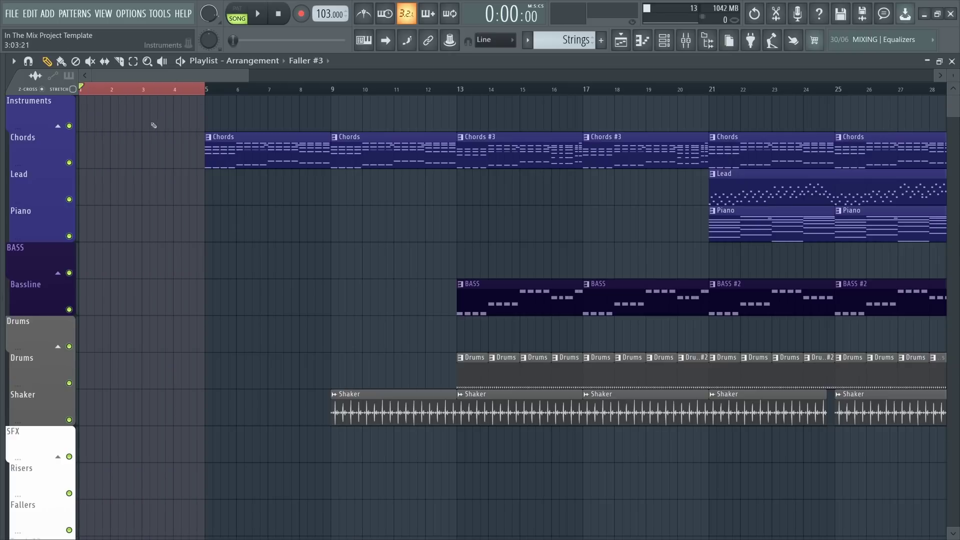
{"action": "key", "text": "ctrl+m"}
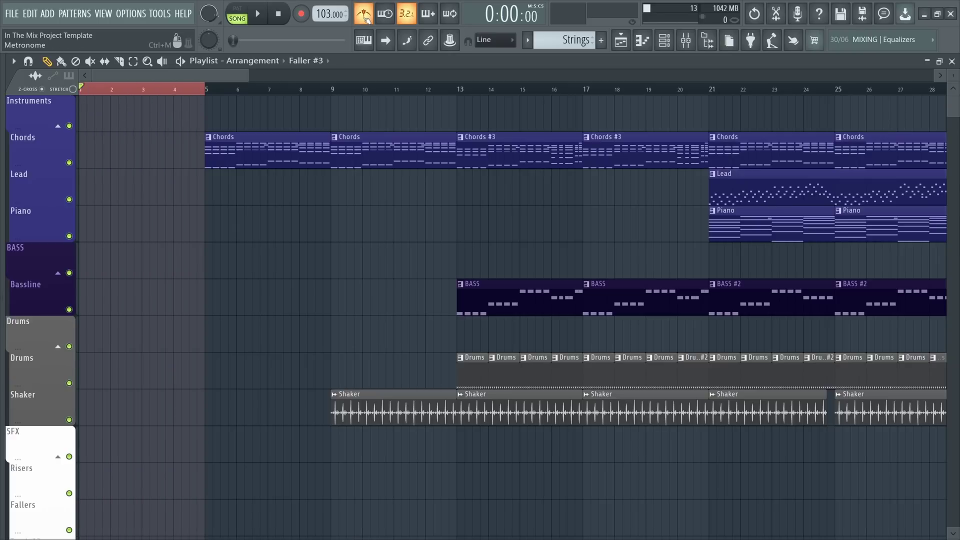
{"action": "left_click", "coordinate": [258, 13]}
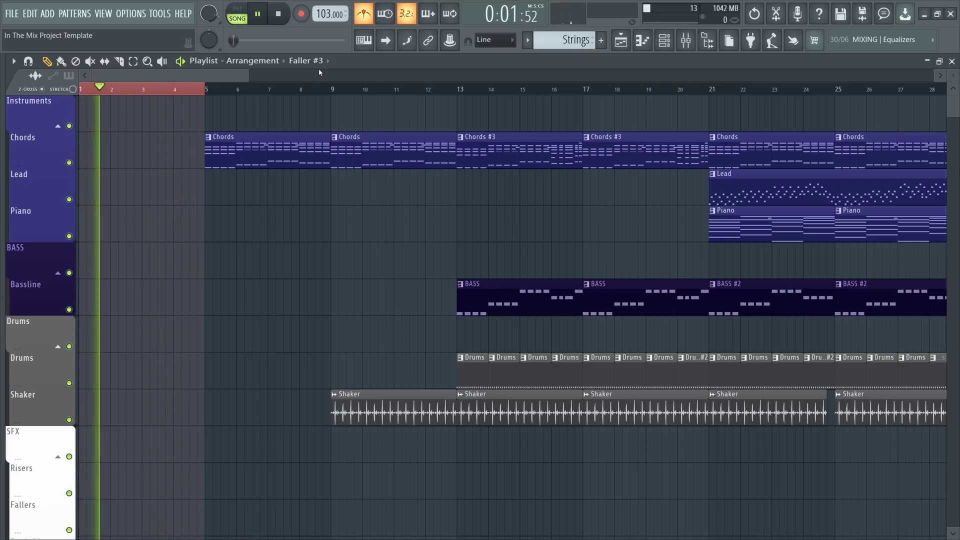
{"action": "left_click", "coordinate": [285, 14]}
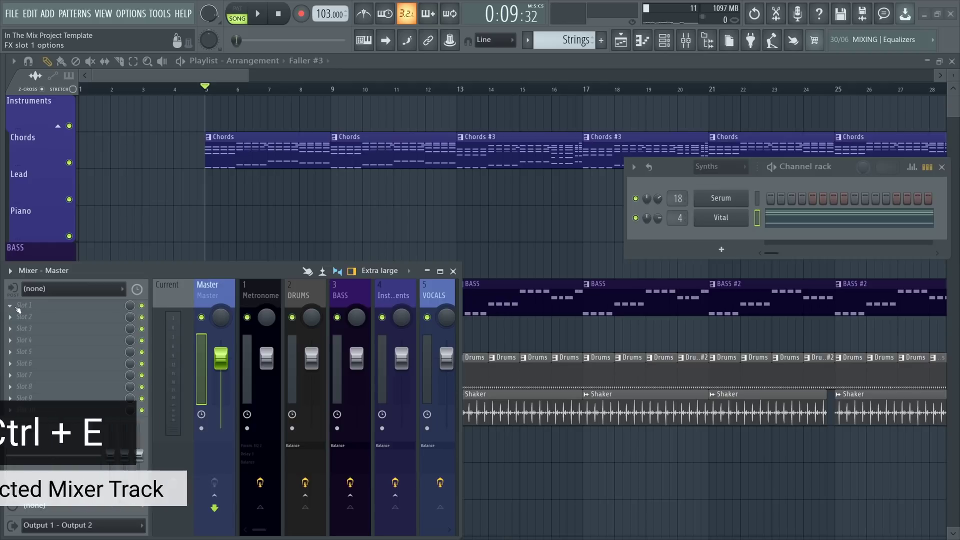
Load Edison on the Master mixer track and bring up the plugin picker for the effect slots.
{"action": "key", "text": "ctrl+e"}
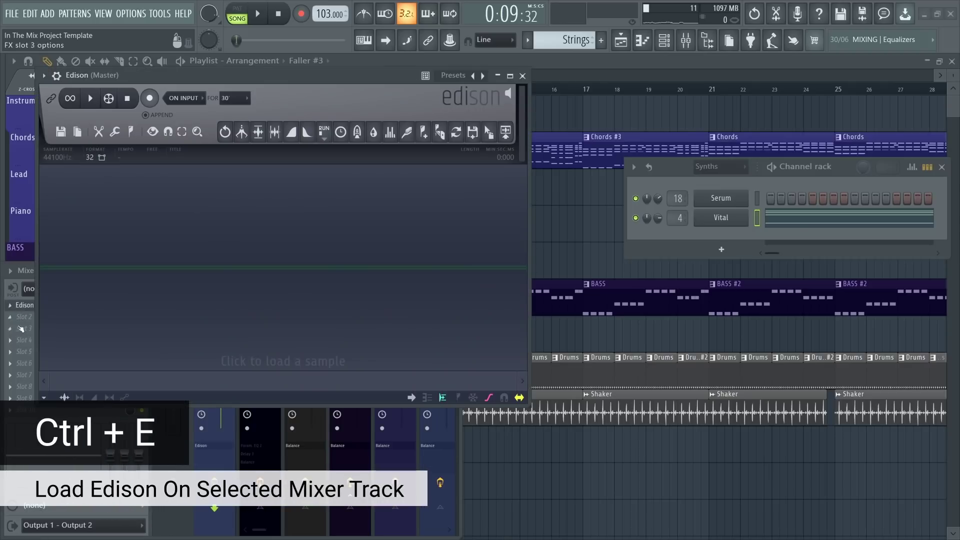
{"action": "left_click", "coordinate": [524, 75]}
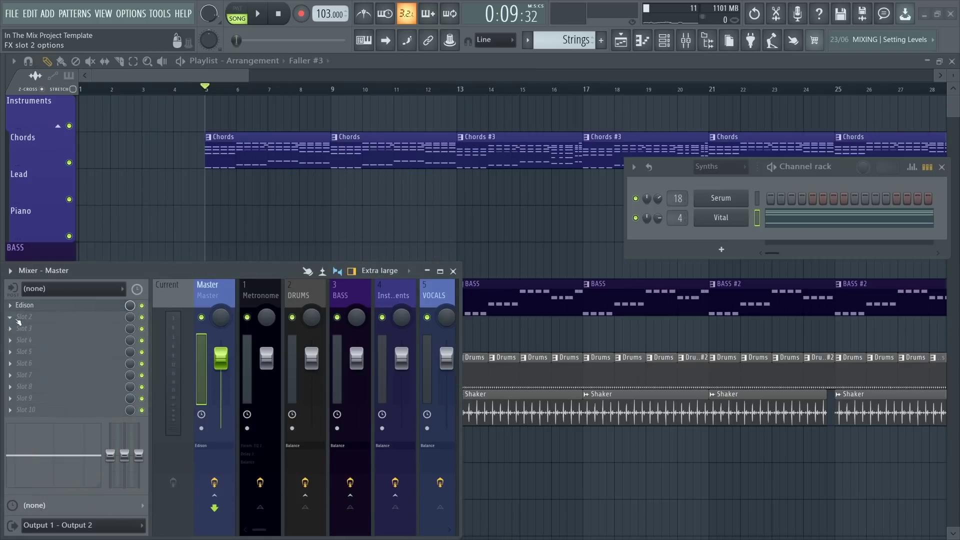
{"action": "key", "text": "F8"}
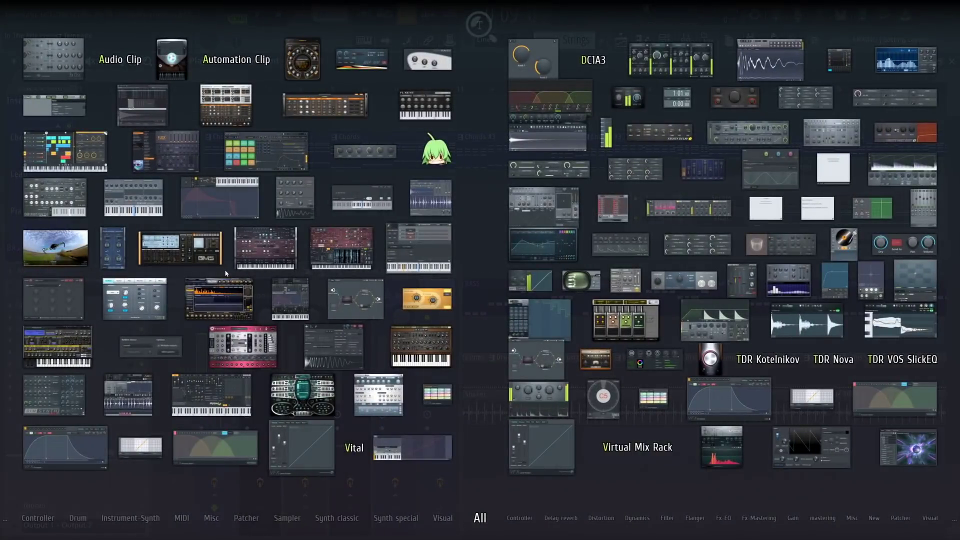
{"action": "left_click_drag", "start_coordinate": [778, 58], "coordinate": [52, 322]}
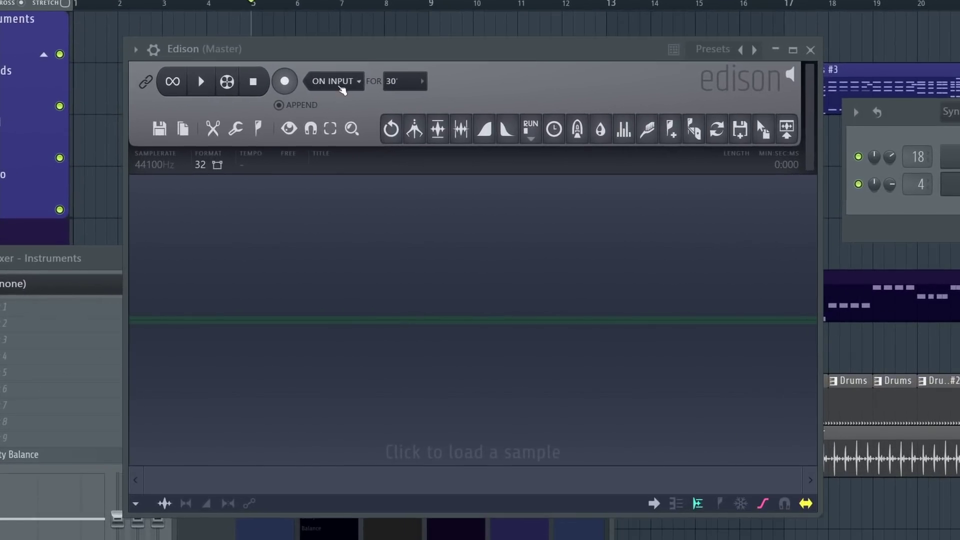
Set Edison's recording mode to Input and its recording limit to 500MB.
{"action": "left_click", "coordinate": [270, 146]}
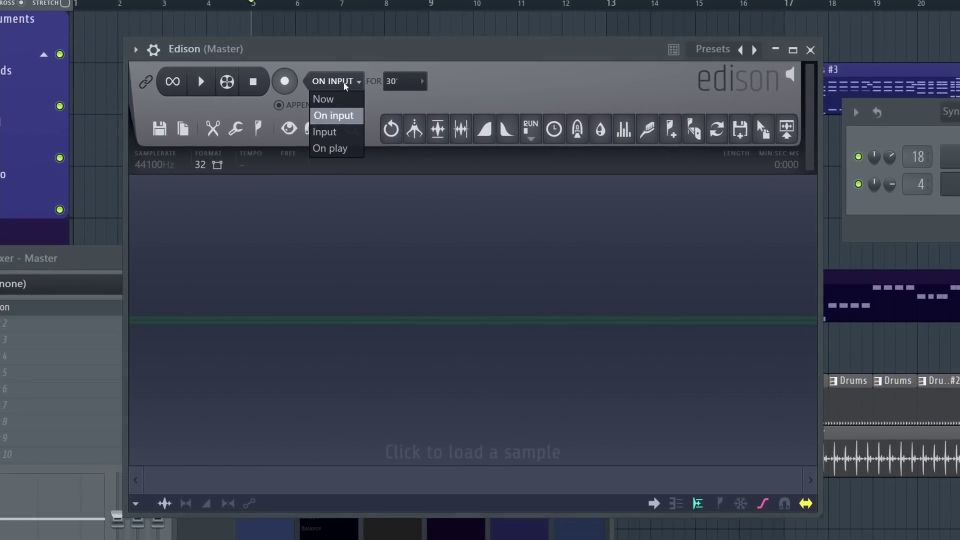
{"action": "left_click", "coordinate": [331, 133]}
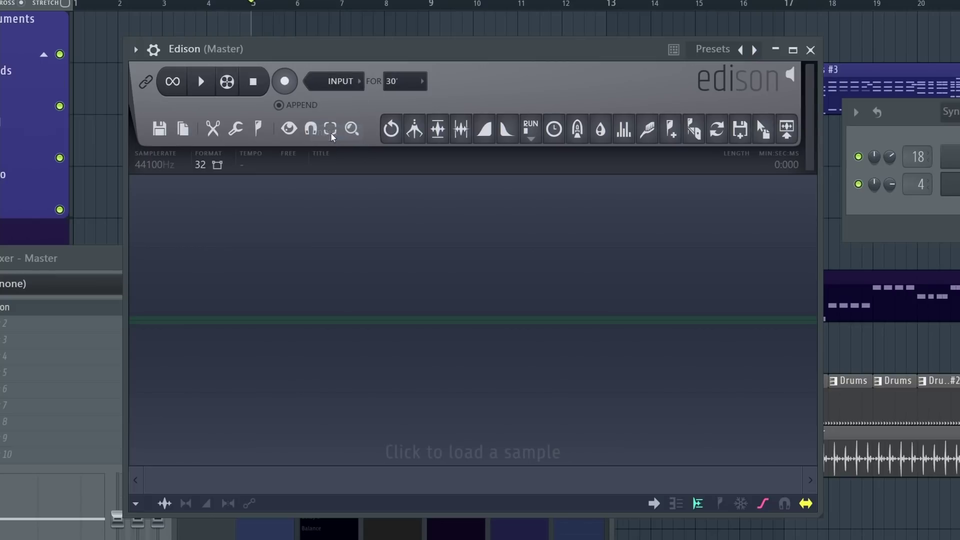
{"action": "left_click", "coordinate": [421, 83]}
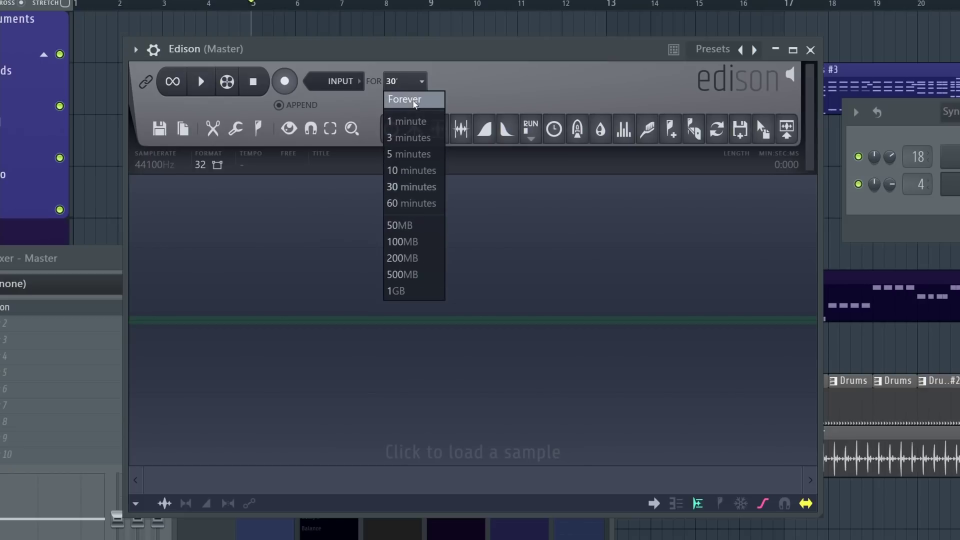
{"action": "left_click", "coordinate": [410, 275]}
Start recording in Edison and raise the input sensitivity threshold.
{"action": "left_click", "coordinate": [285, 81]}
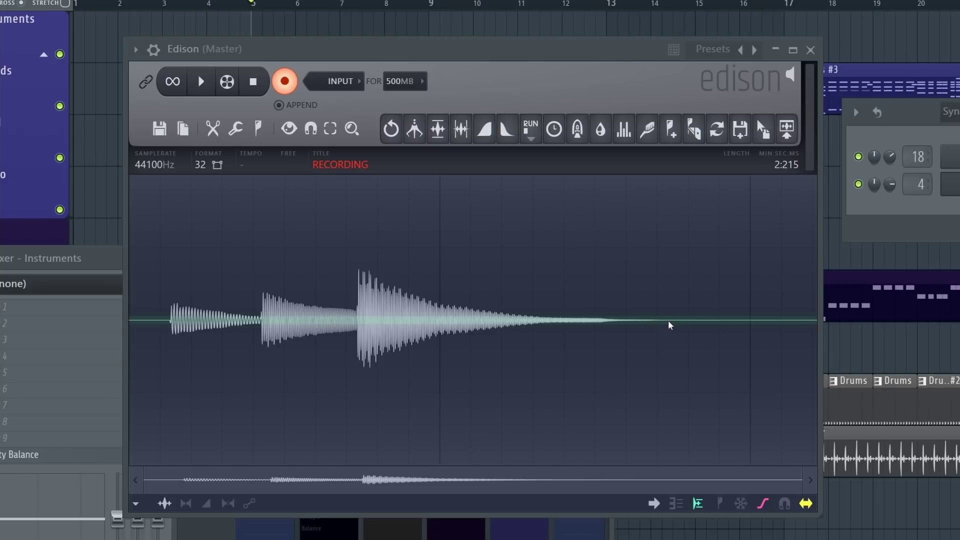
{"action": "left_click", "coordinate": [811, 138]}
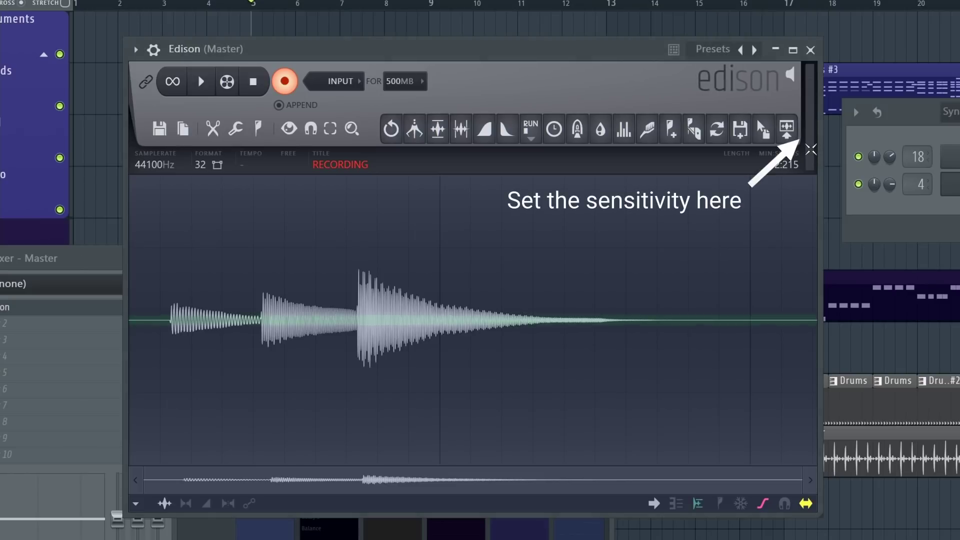
{"action": "left_click_drag", "start_coordinate": [811, 138], "coordinate": [809, 147]}
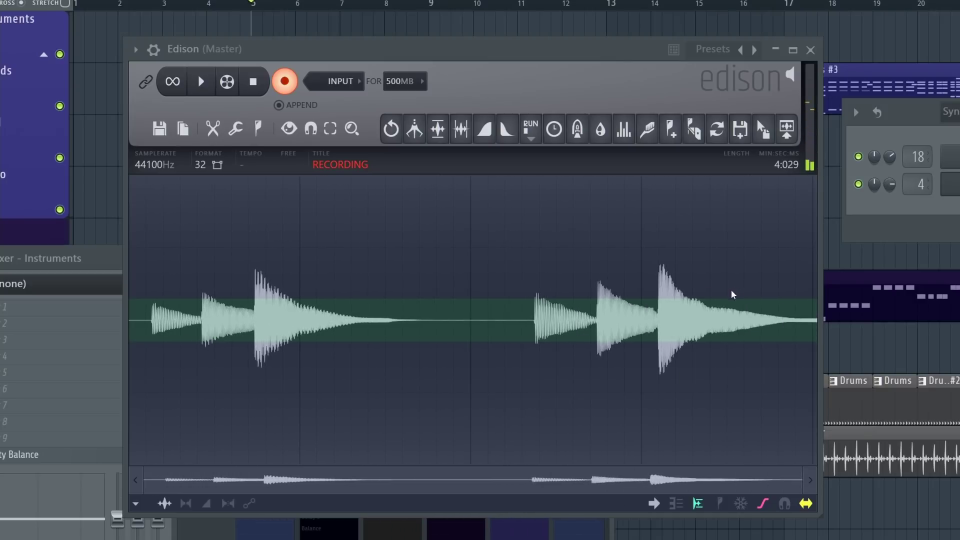
Lower Edison's input sensitivity threshold to the minimum, and shrink its window to a compact size placed over the mixer.
{"action": "left_click_drag", "start_coordinate": [808, 108], "coordinate": [808, 153]}
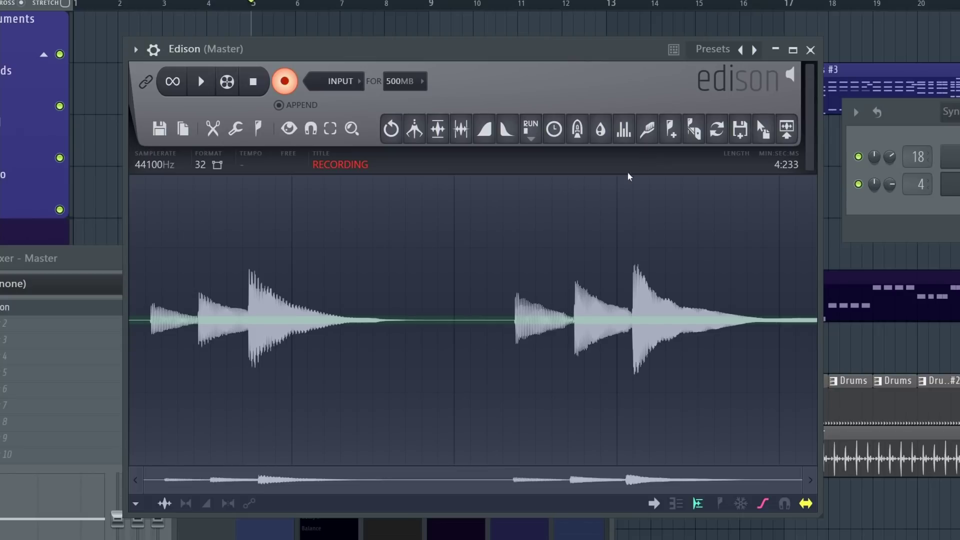
{"action": "left_click_drag", "start_coordinate": [125, 38], "coordinate": [403, 291]}
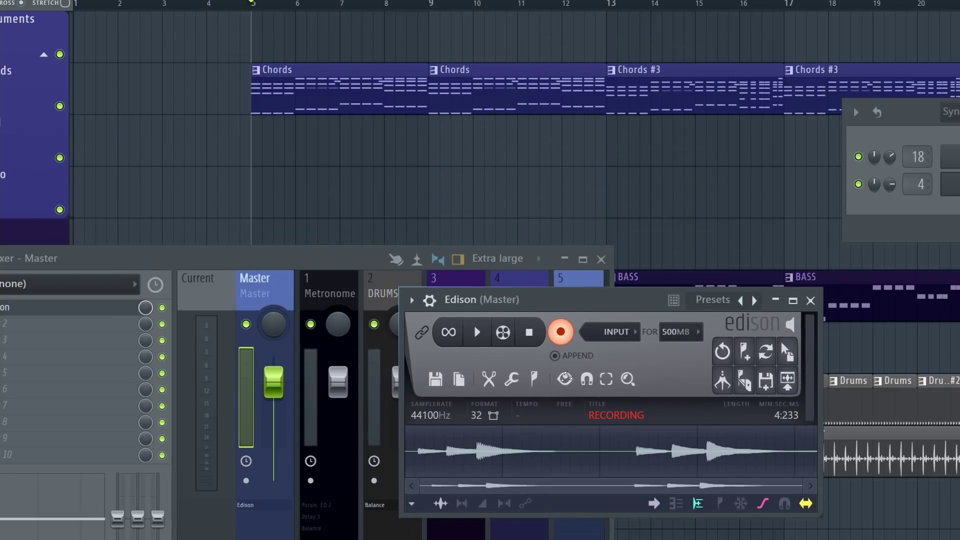
{"action": "left_click_drag", "start_coordinate": [631, 321], "coordinate": [216, 343]}
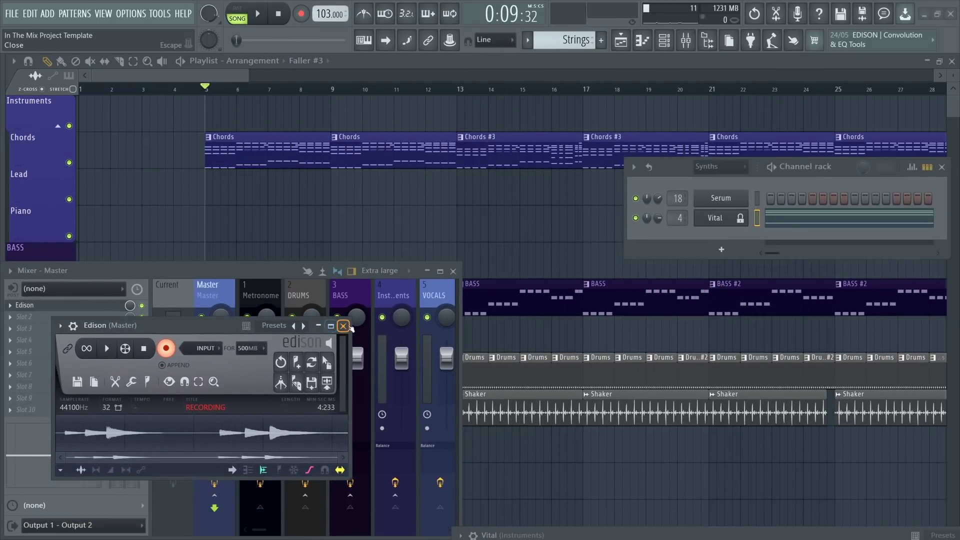
Close the compact Edison window, then reopen Edison on the Master track and close it again.
{"action": "left_click", "coordinate": [345, 327]}
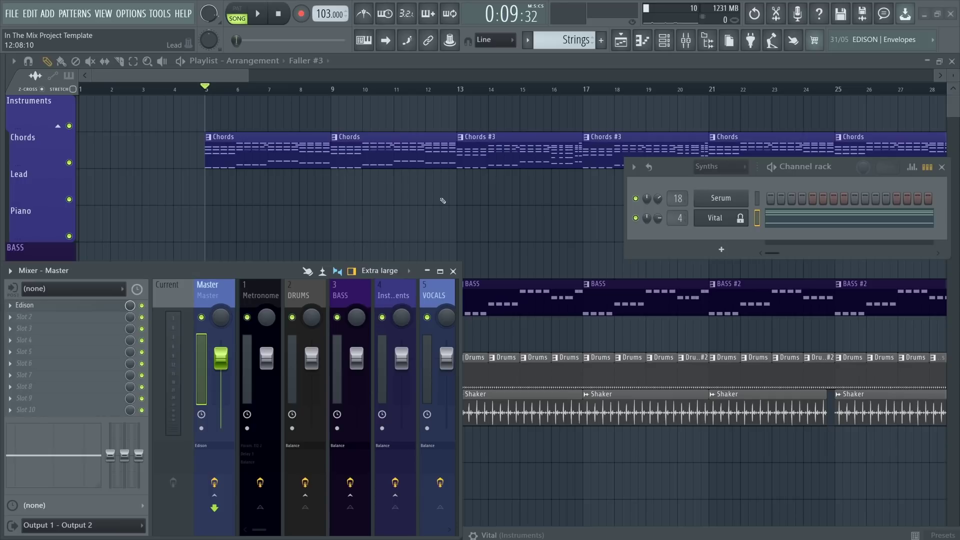
{"action": "key", "text": "ctrl+e"}
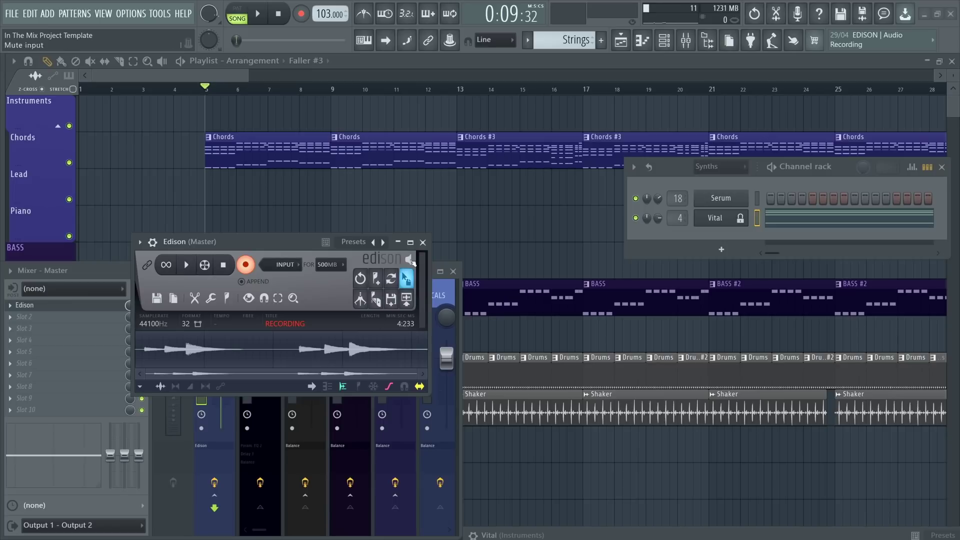
{"action": "left_click", "coordinate": [423, 242]}
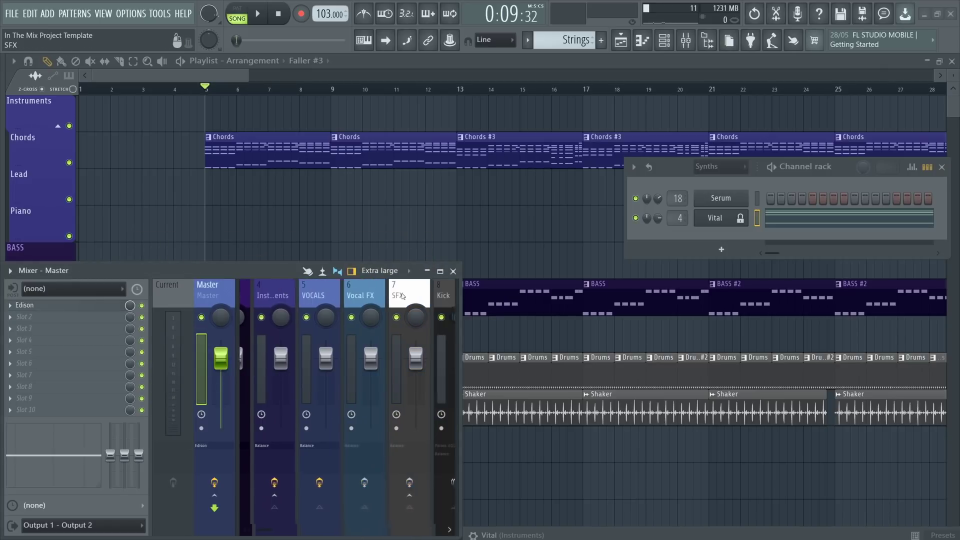